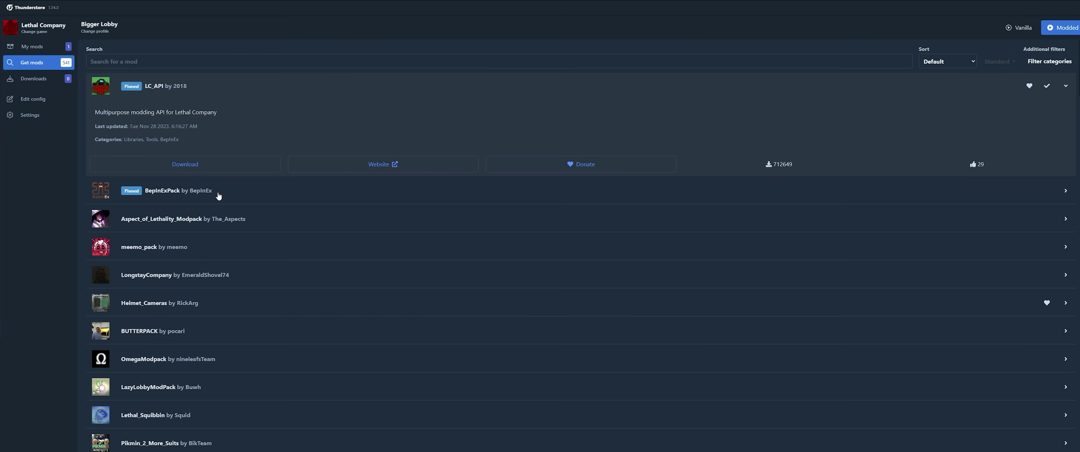
Download BepInExPack and update all installed mods in the profile.
click(216, 194)
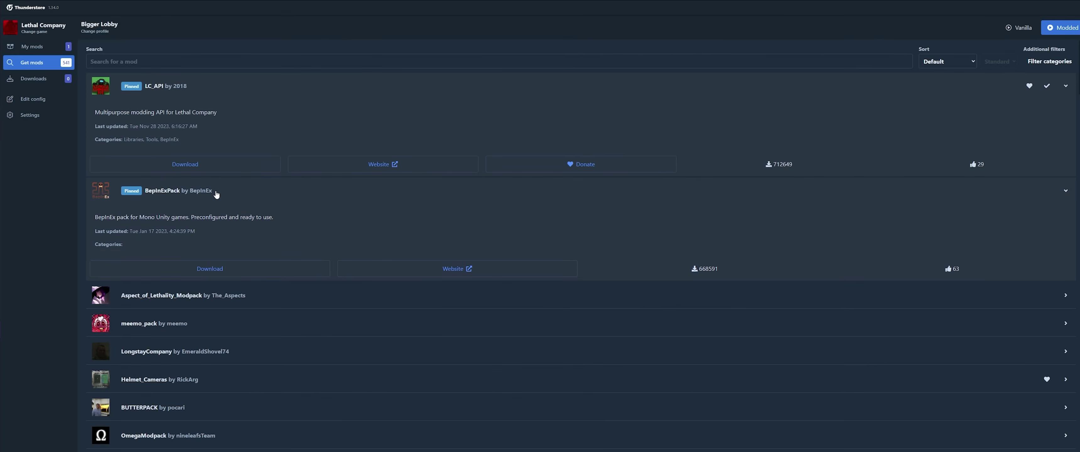
click(224, 268)
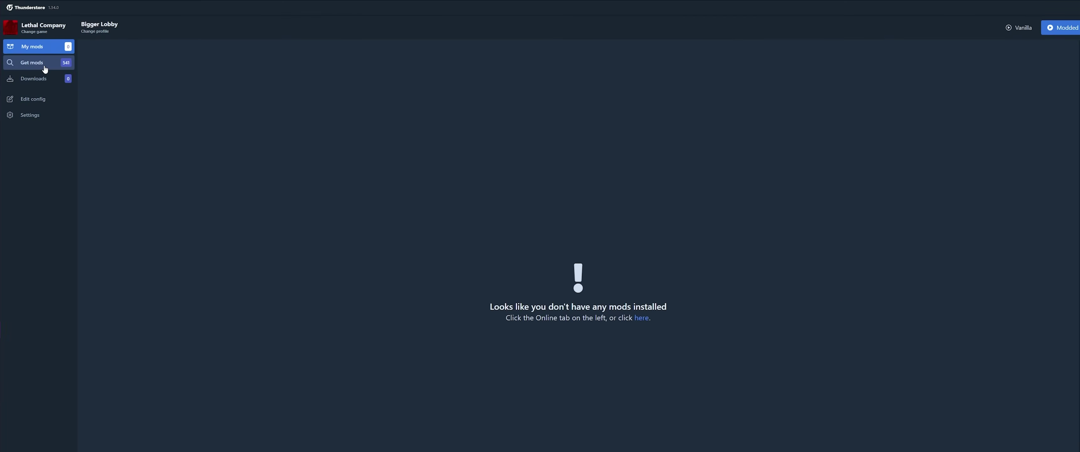
click(110, 130)
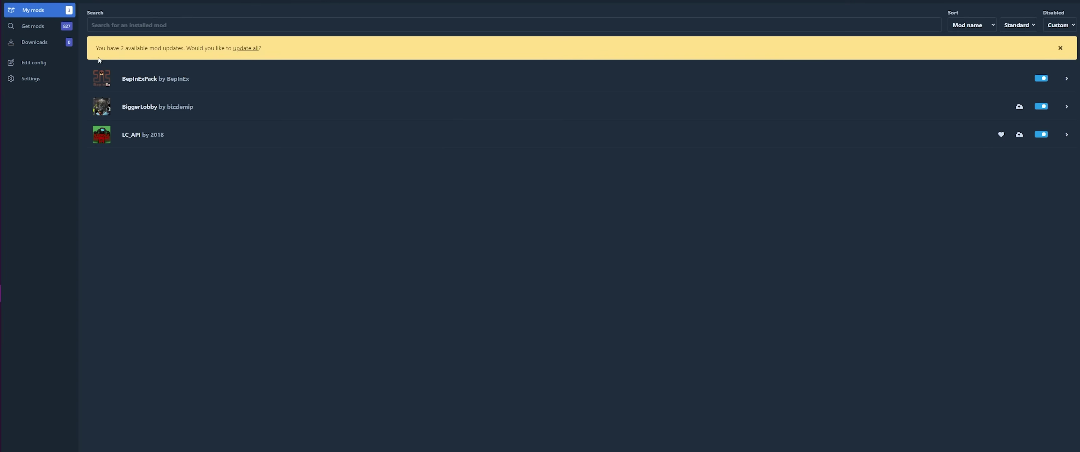
click(247, 48)
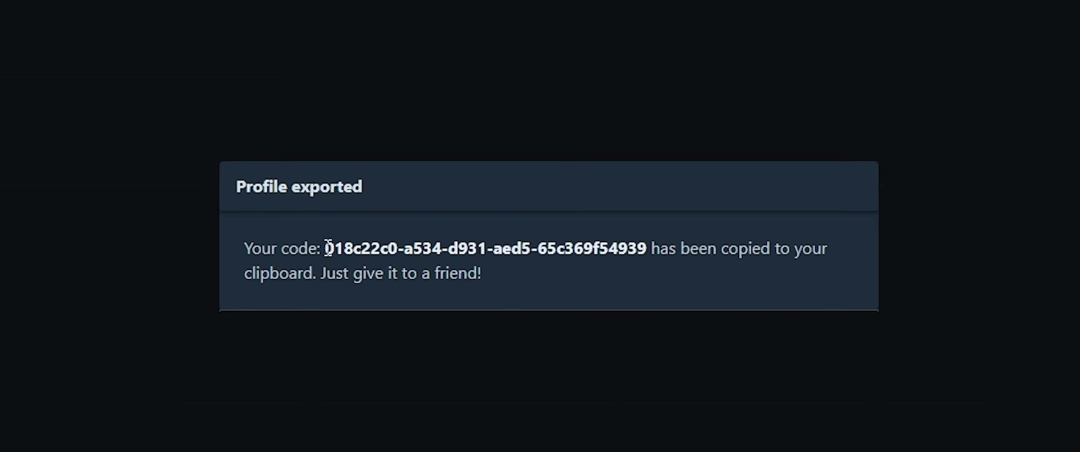
Select the exported profile code, then scroll through the online Lethal Company mod list.
drag(325, 248, 634, 238)
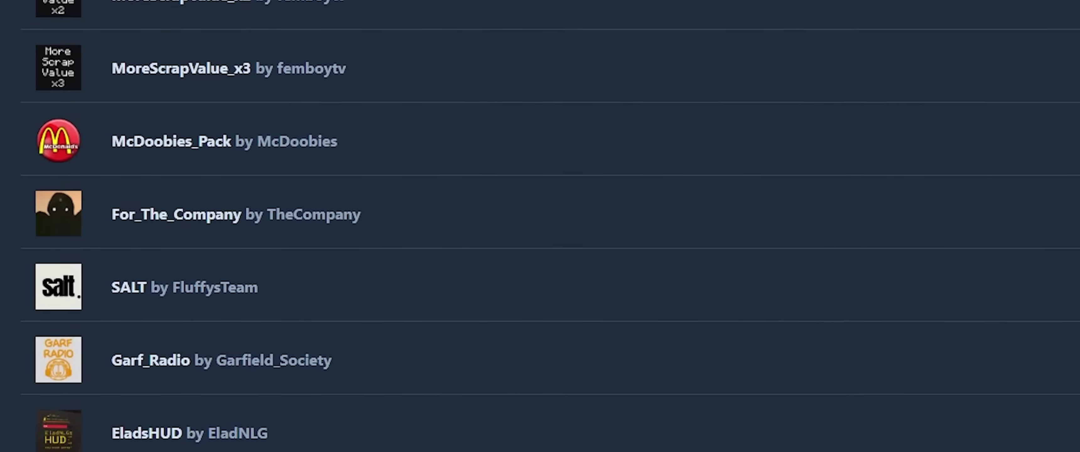
scroll(540, 226, down, 10)
scroll(540, 226, down, 20)
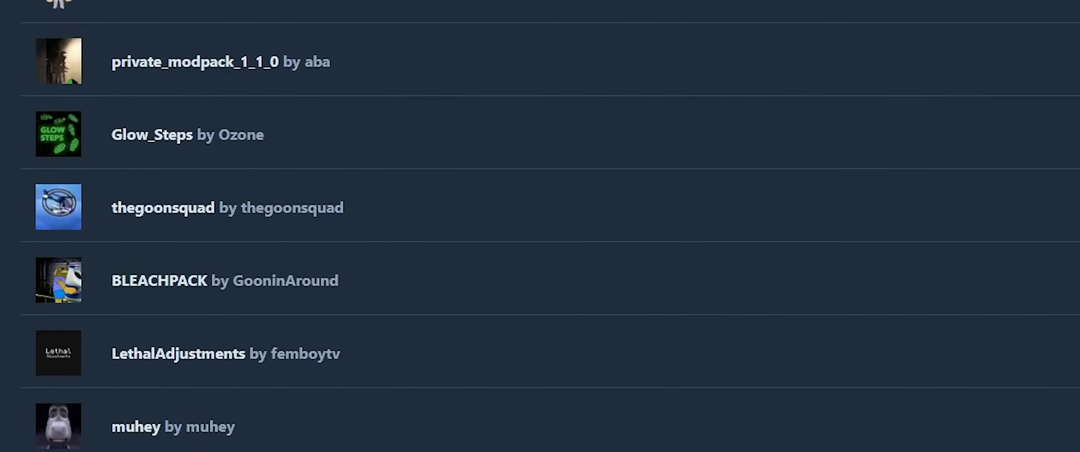
scroll(541, 226, down, 20)
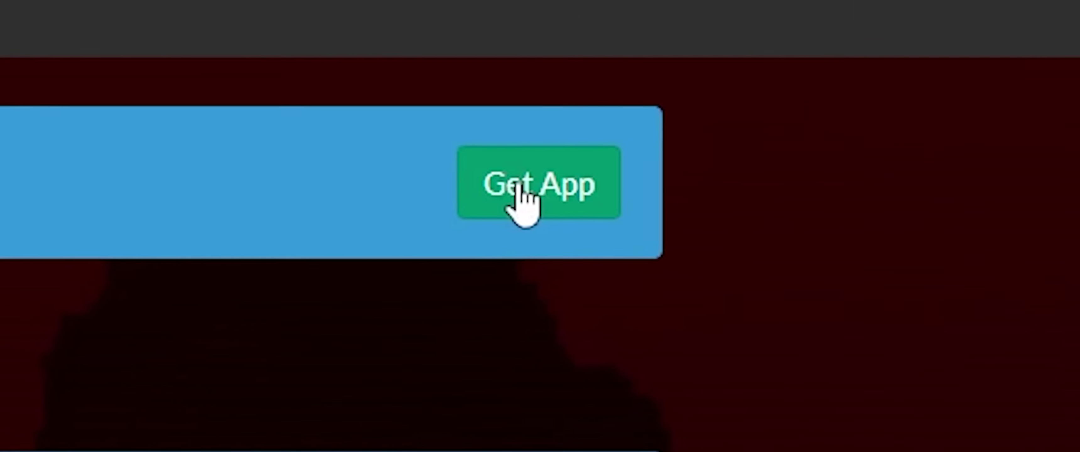
Download OverwolfInstaller into Downloads from the Thunderstore Get App link and run it.
click(625, 120)
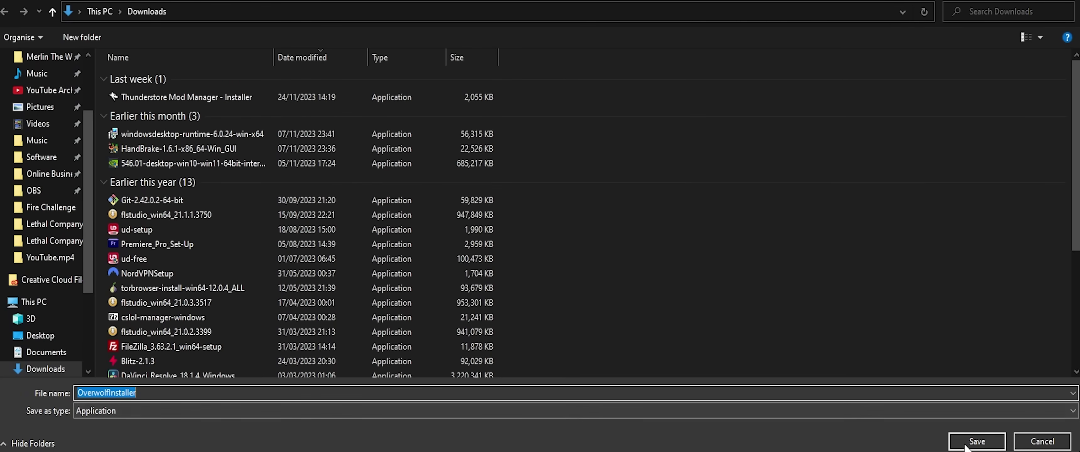
click(974, 447)
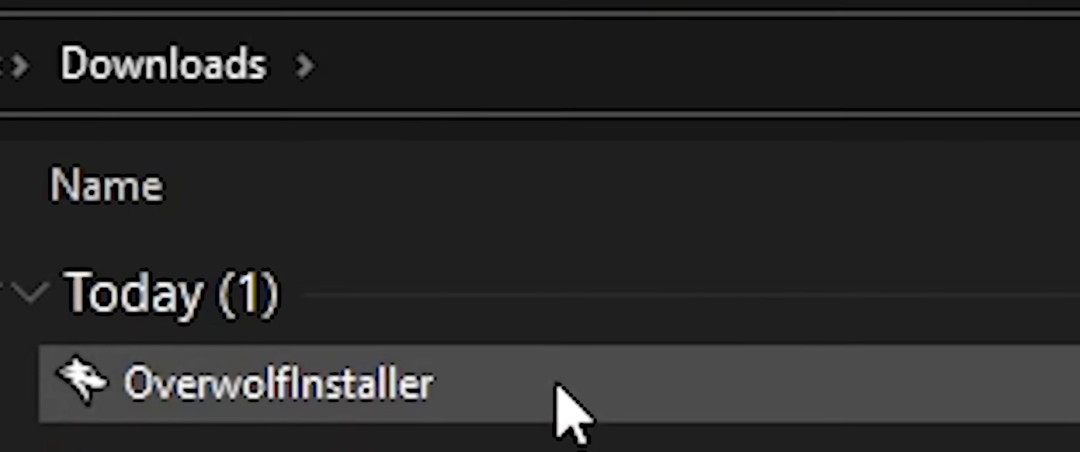
click(558, 382)
double_click(558, 384)
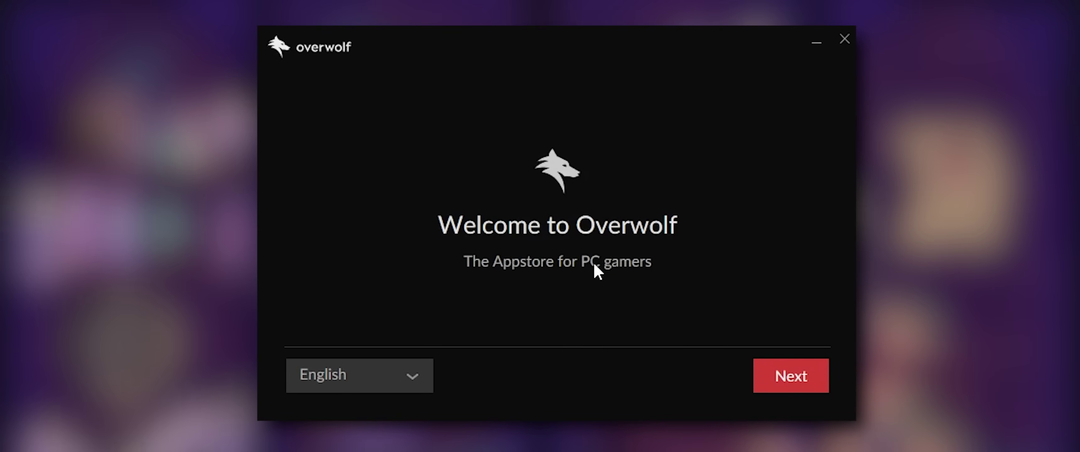
Leave the desktop shortcut off and accept the terms and 18+ confirmation.
click(803, 379)
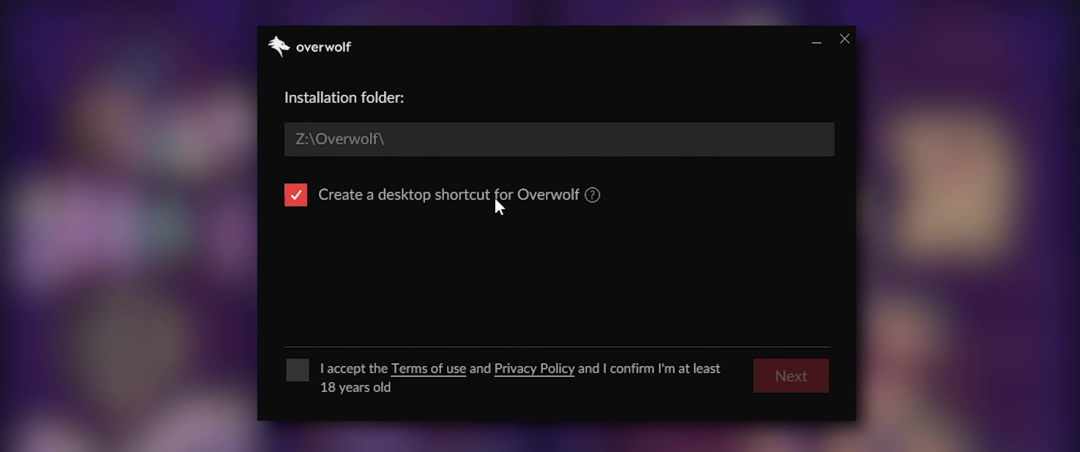
click(299, 196)
click(299, 195)
click(300, 195)
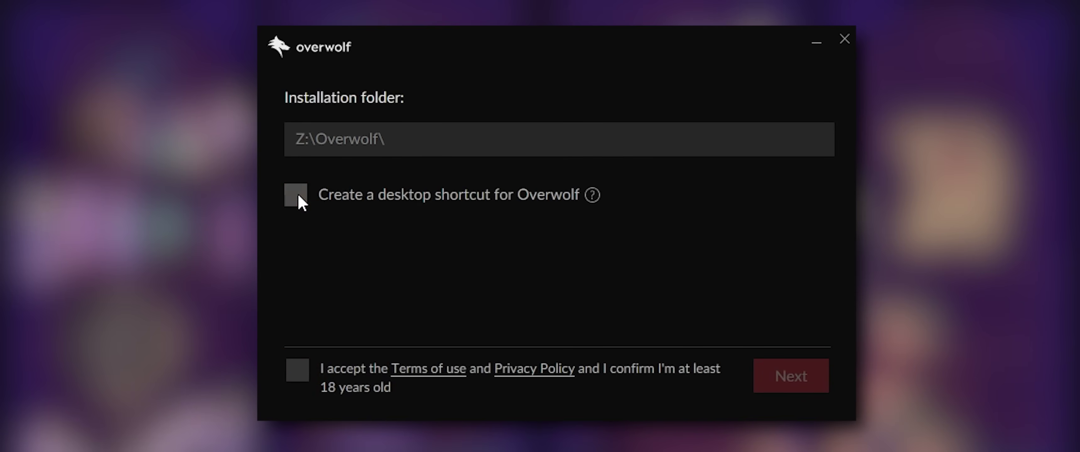
click(299, 195)
click(300, 201)
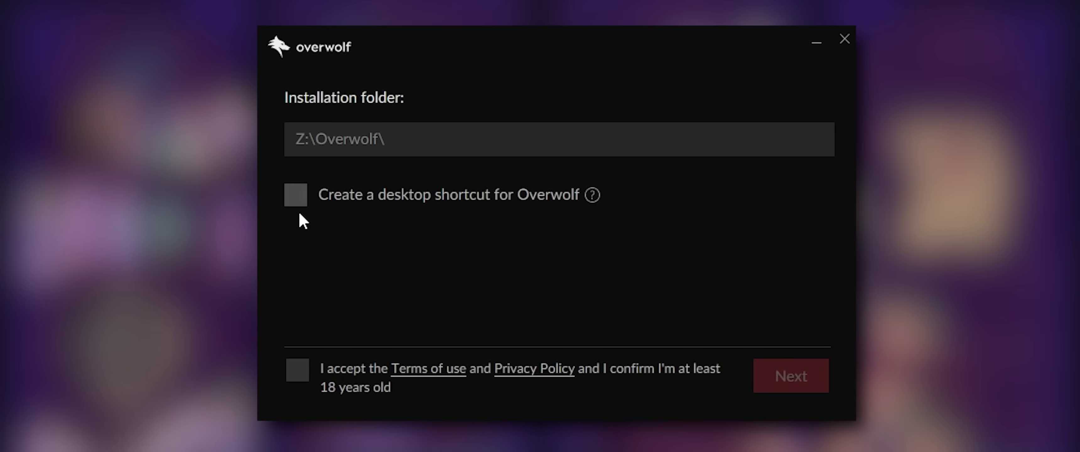
click(301, 371)
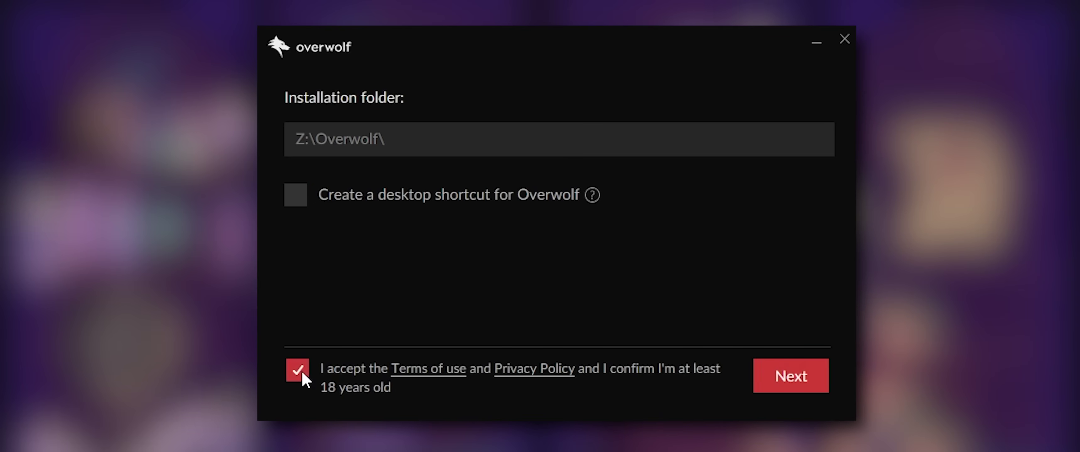
Keep existing Overwolf apps and settings, skip FaceCheck, and accept the privacy terms to install.
click(811, 383)
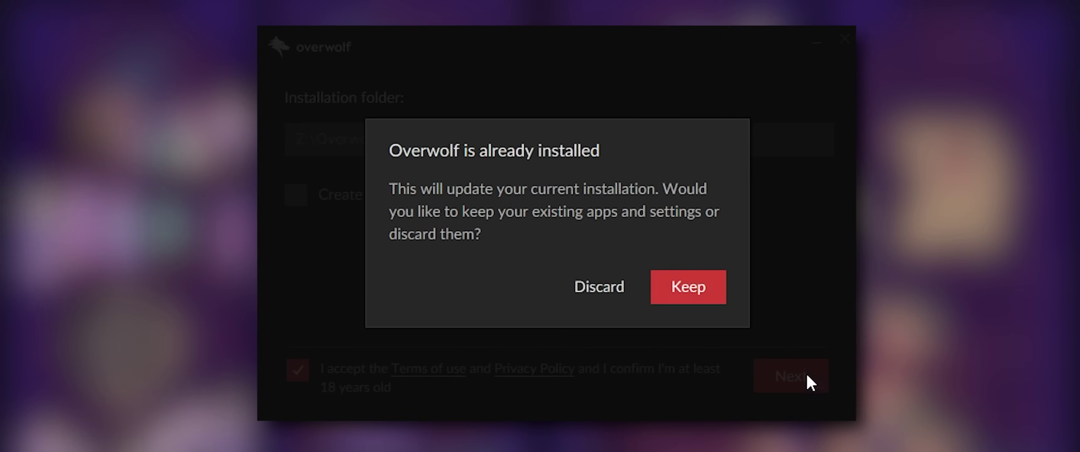
click(715, 292)
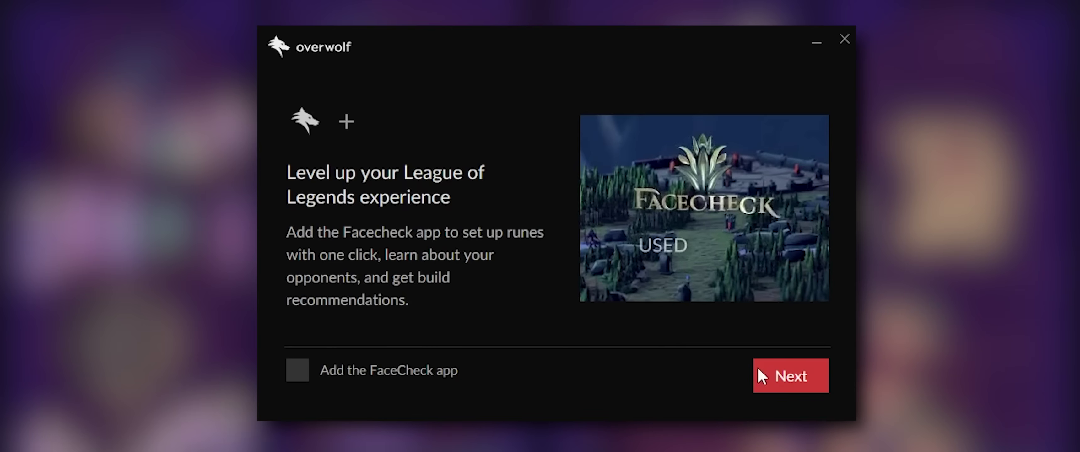
click(818, 374)
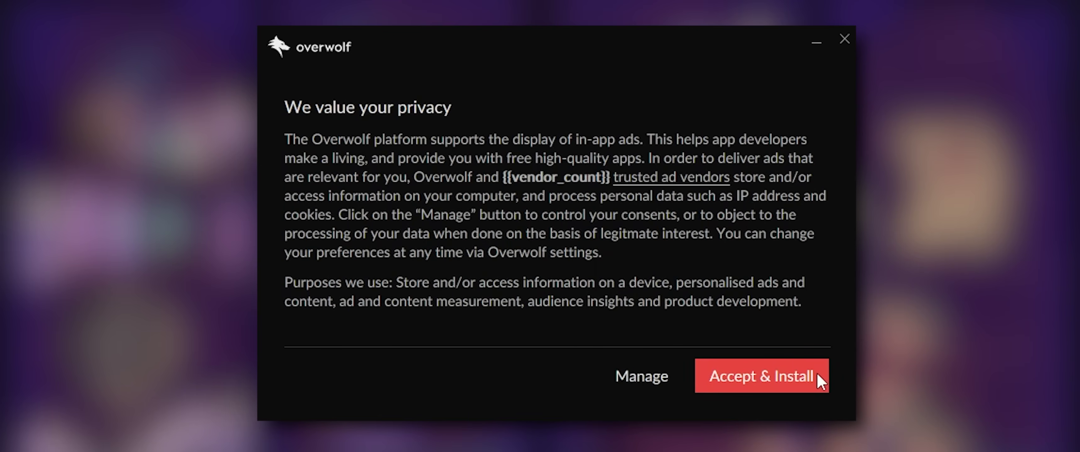
click(816, 373)
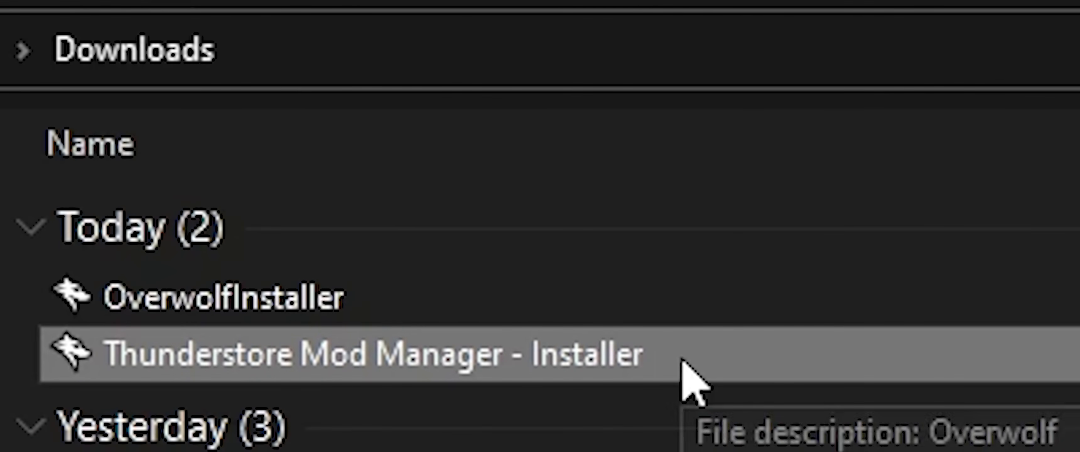
Run 'Thunderstore Mod Manager - Installer' from the Downloads folder.
double_click(681, 360)
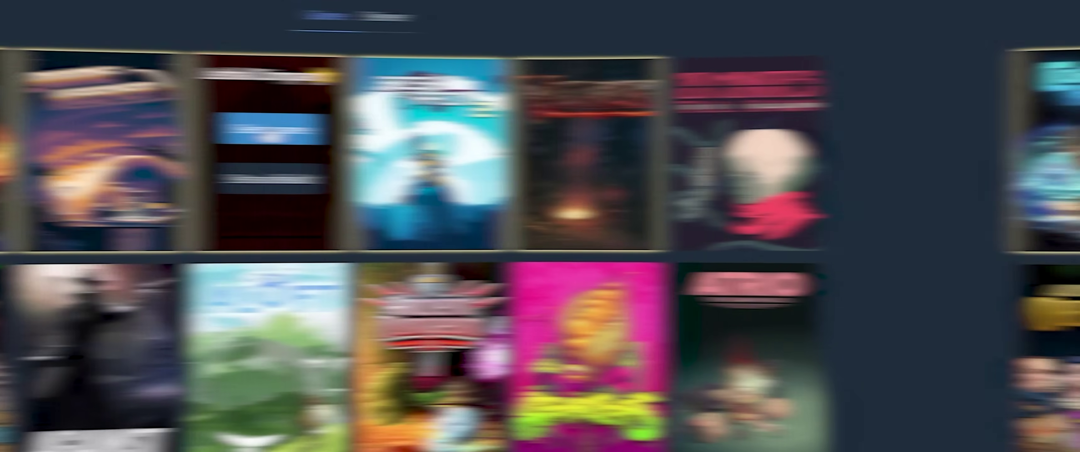
Choose Lethal Company, create a profile named 'Bigger Lobby' and load it.
click(470, 132)
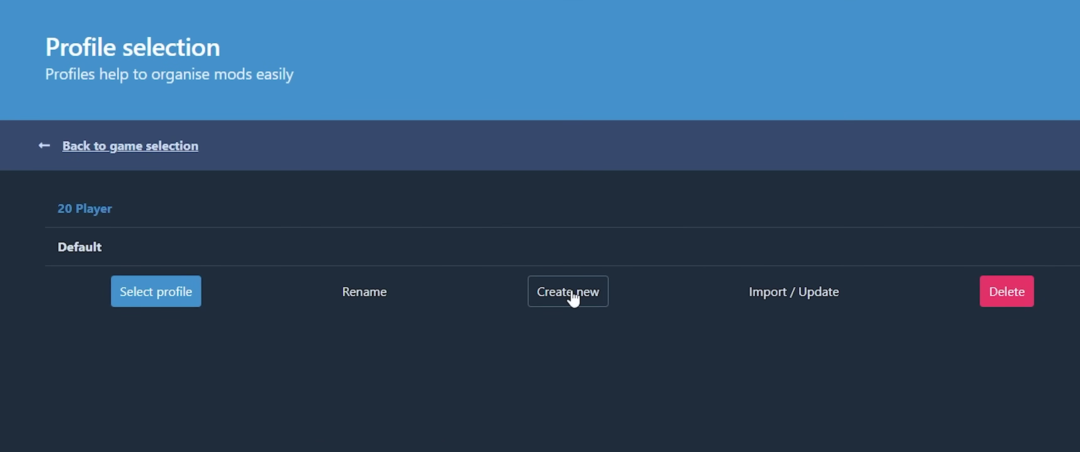
click(574, 299)
click(347, 217)
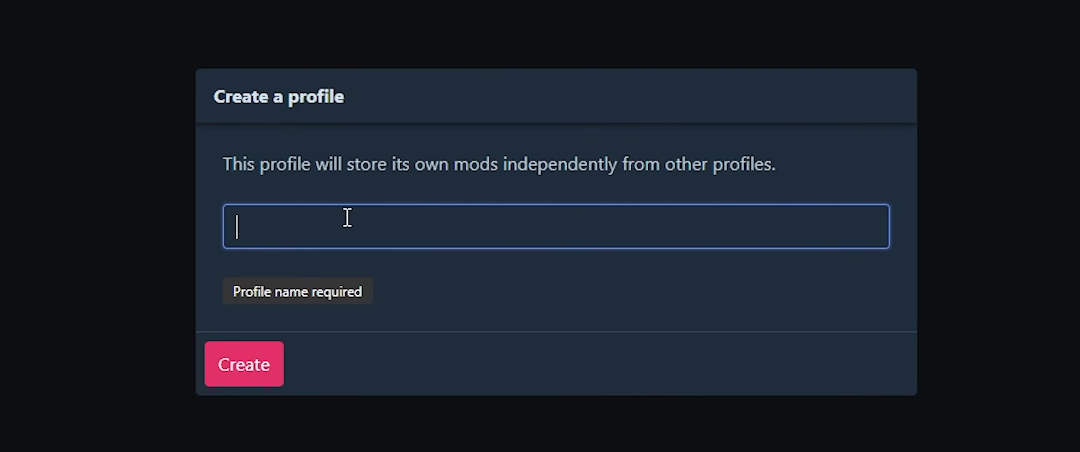
text(Bigg)
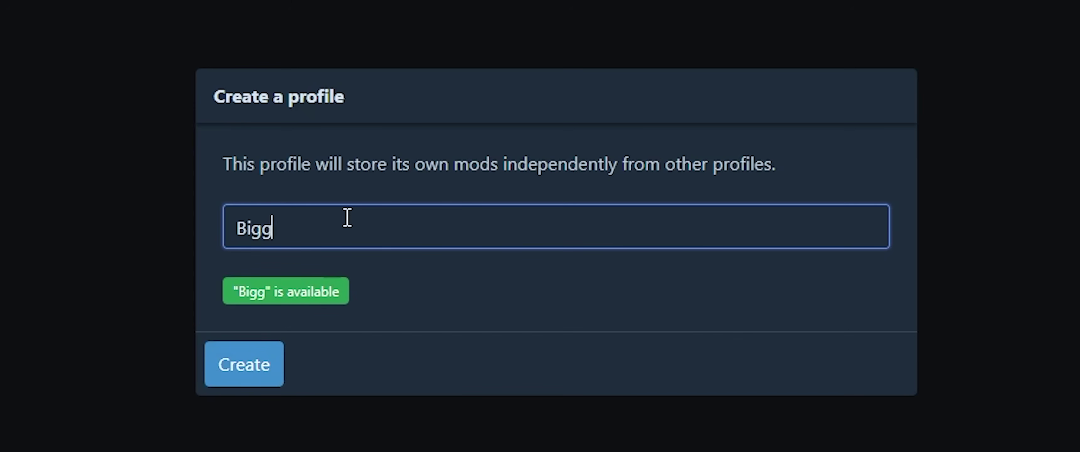
text(er Lobby)
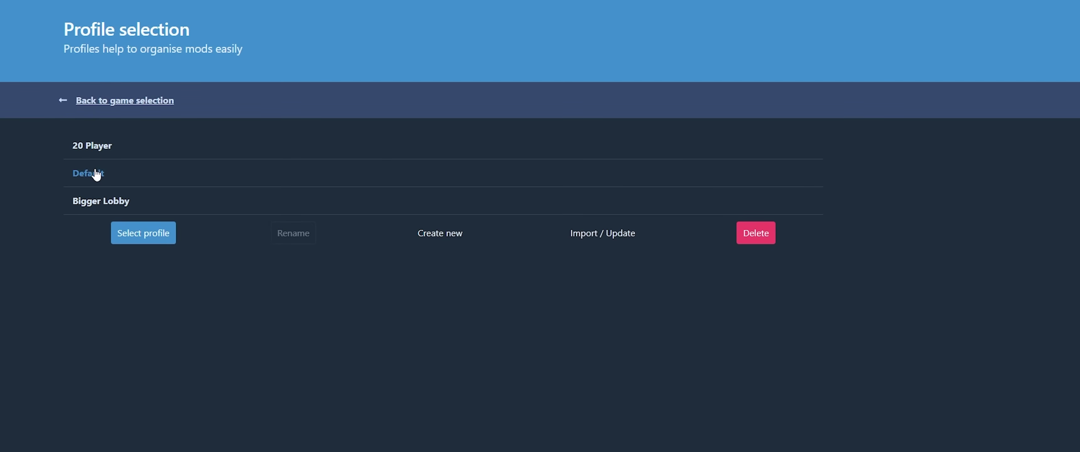
click(103, 205)
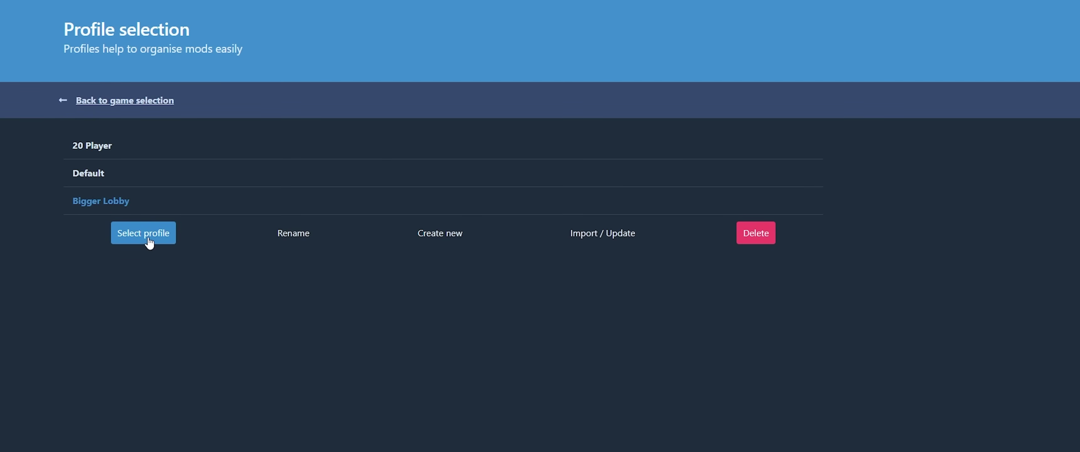
click(149, 241)
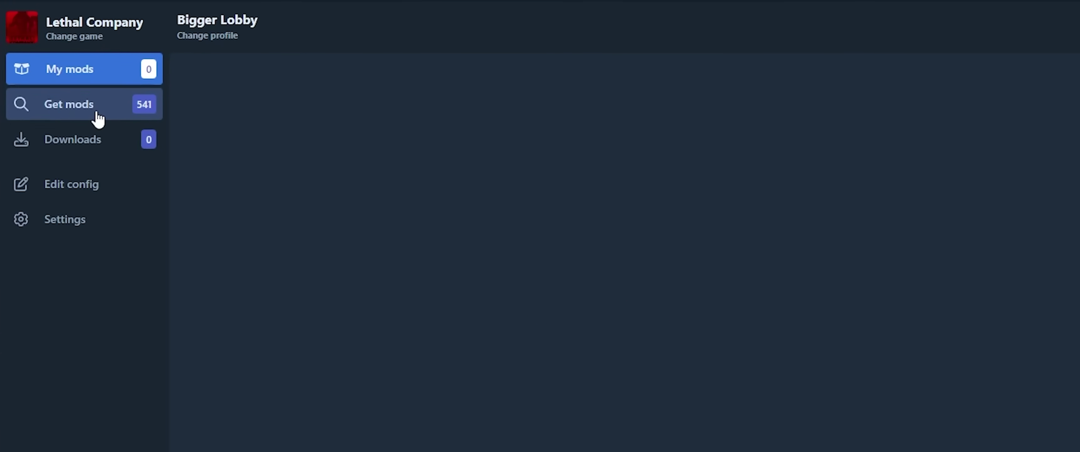
Download LC_API with its dependencies from Get mods.
click(98, 120)
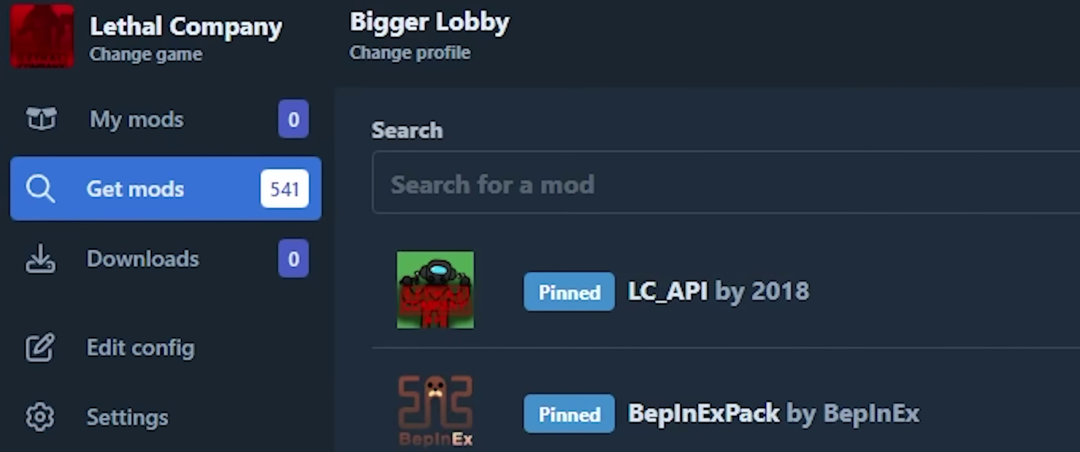
click(254, 90)
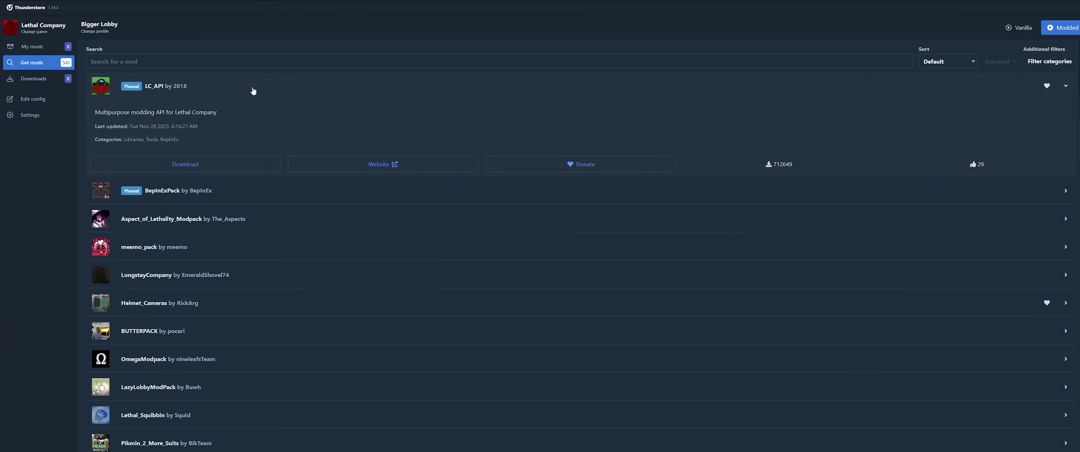
click(222, 166)
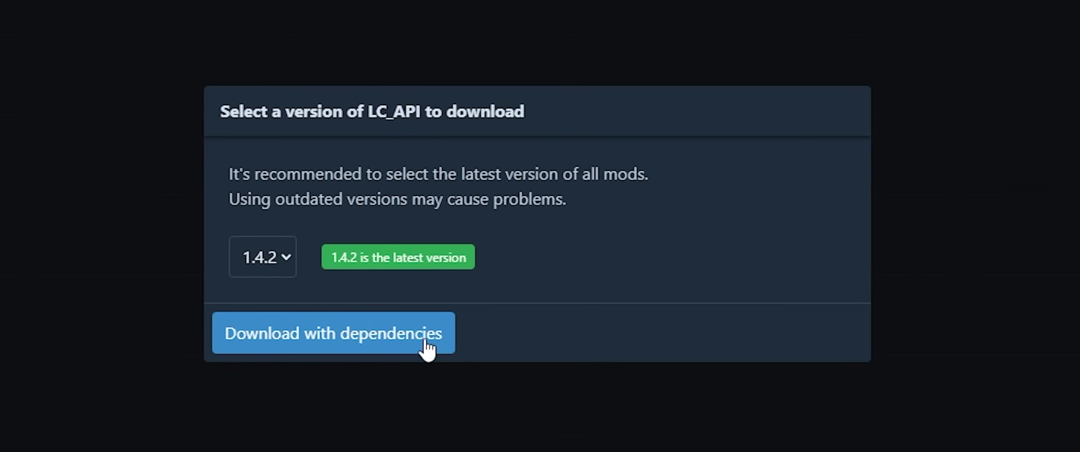
click(427, 348)
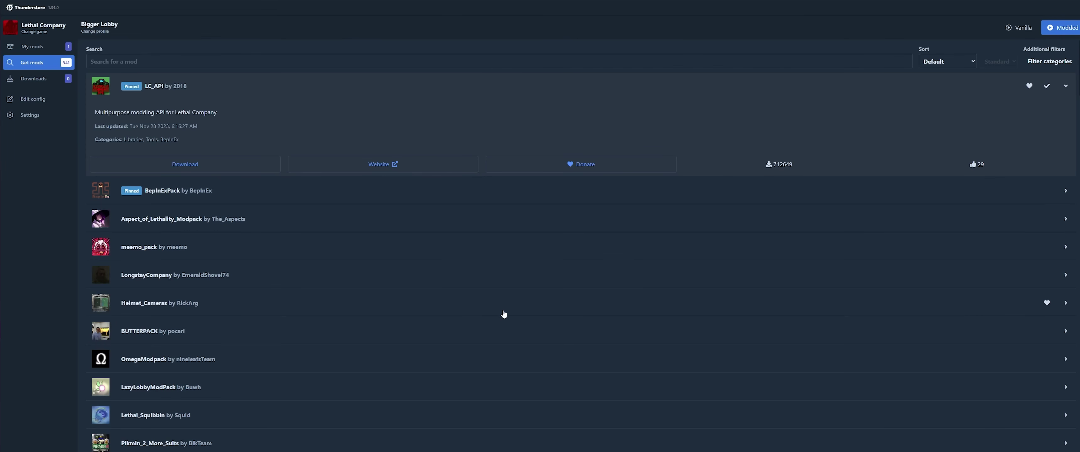
Download BepInExPack with its dependencies.
click(216, 194)
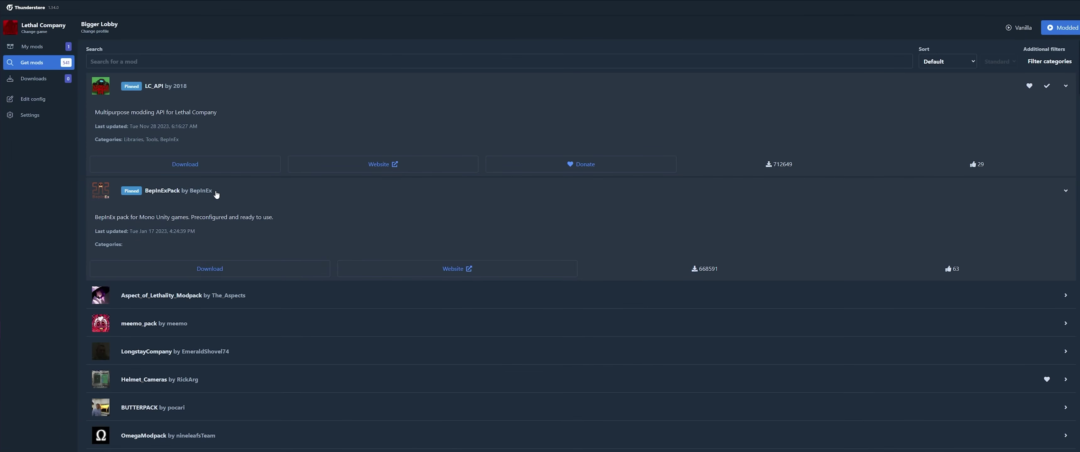
click(223, 267)
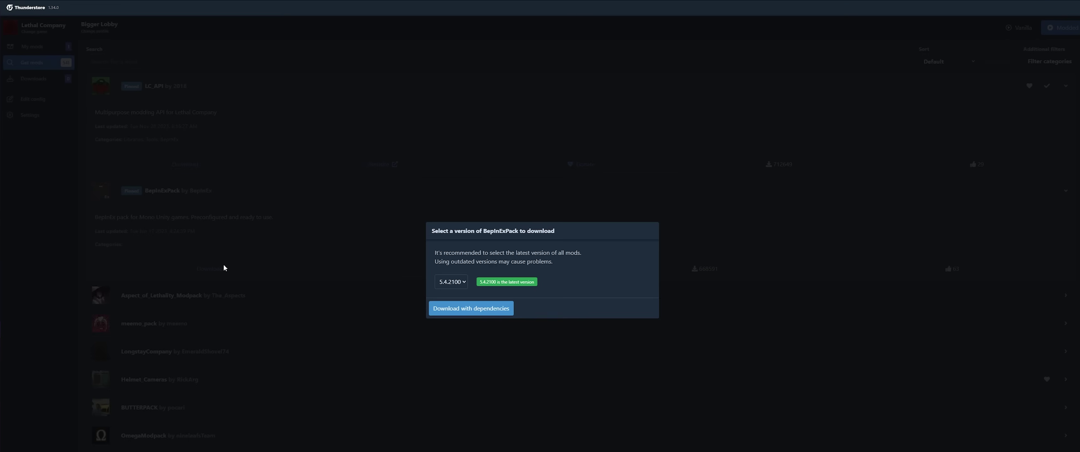
click(488, 309)
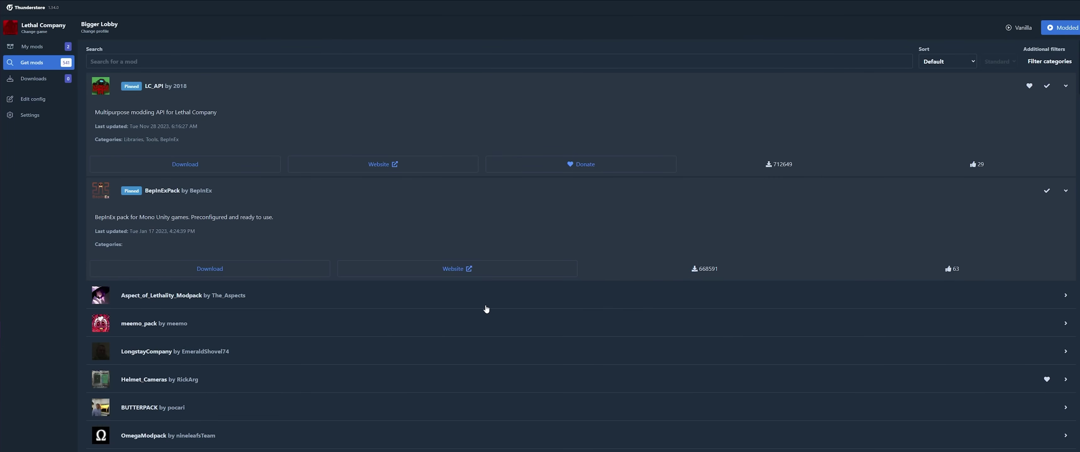
Search 'bigger', install BiggerLobby, and check My mods for all three mods.
click(216, 62)
text(bigger)
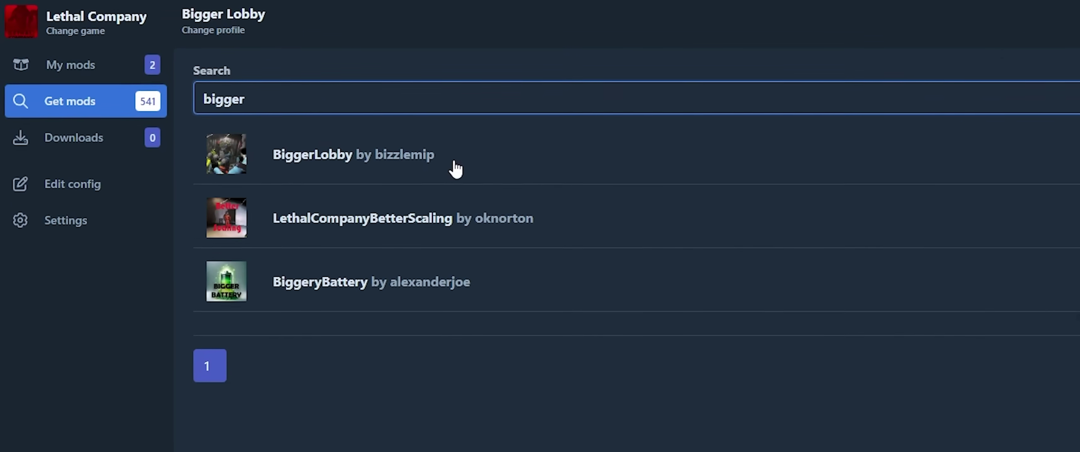
click(409, 144)
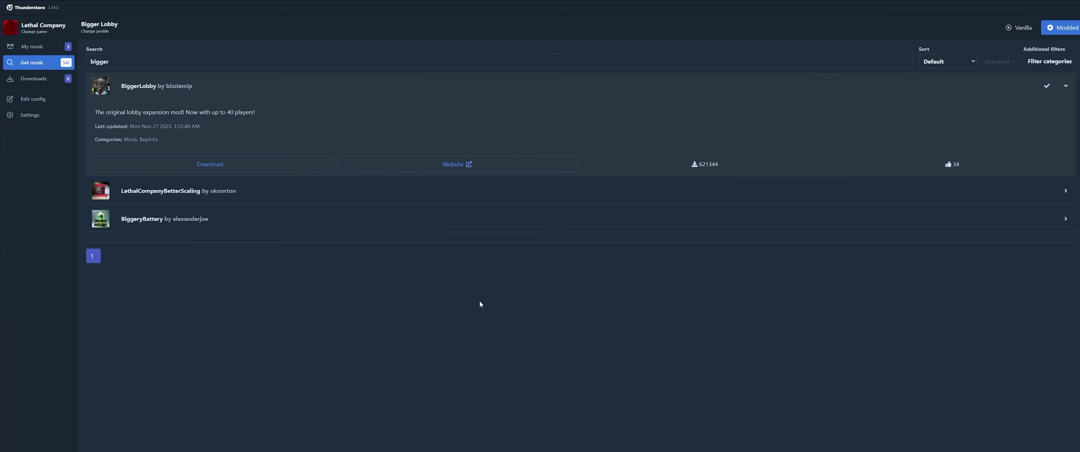
click(46, 47)
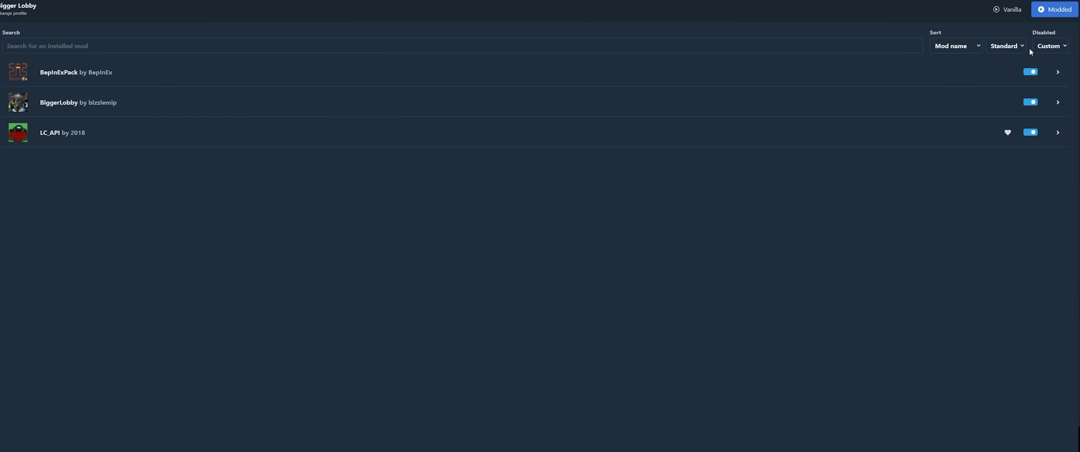
Toggle LC_API in My mods and start Lethal Company in Modded mode.
click(1030, 133)
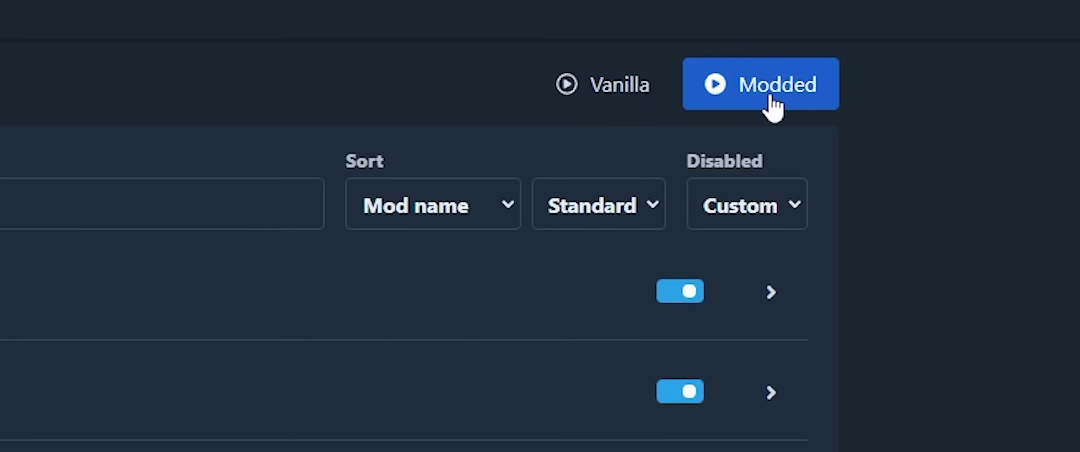
click(773, 105)
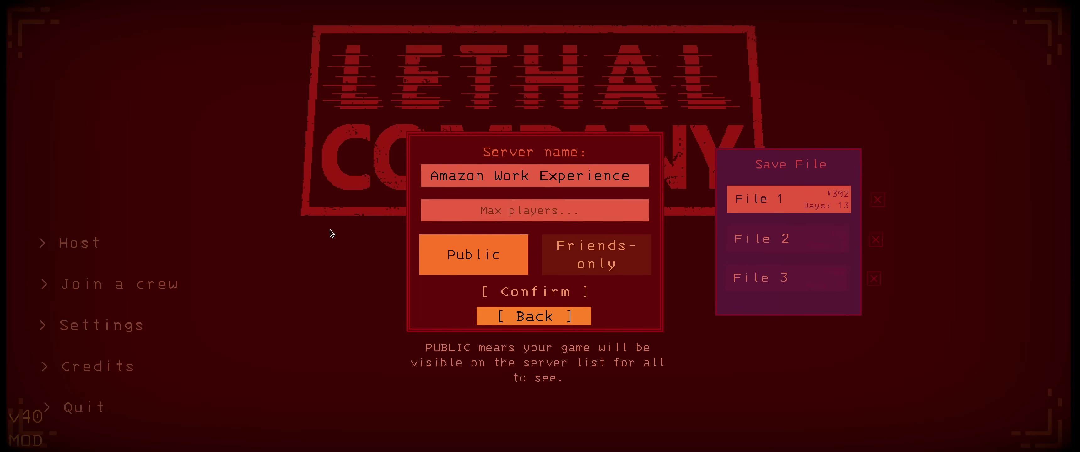
Set Max players to 20 and make the hosted lobby Friends-only.
click(527, 213)
text(20)
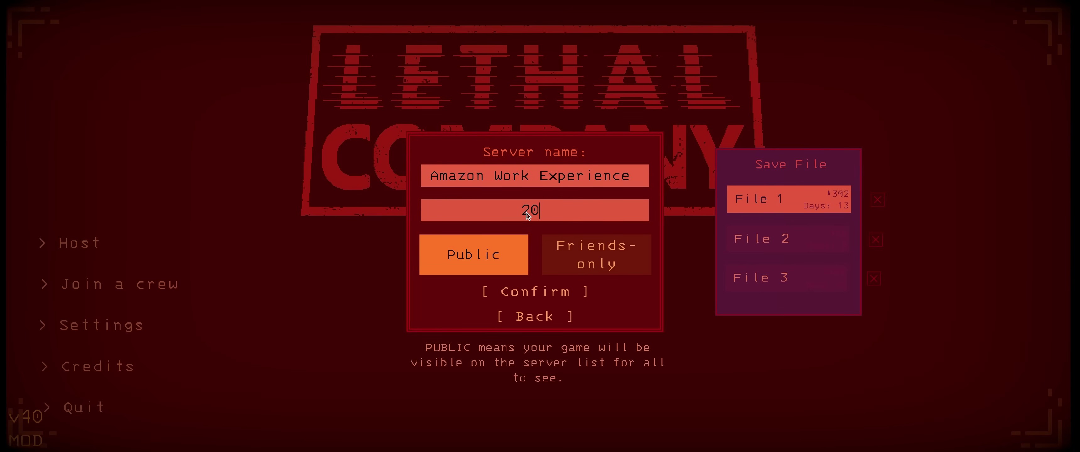
click(580, 246)
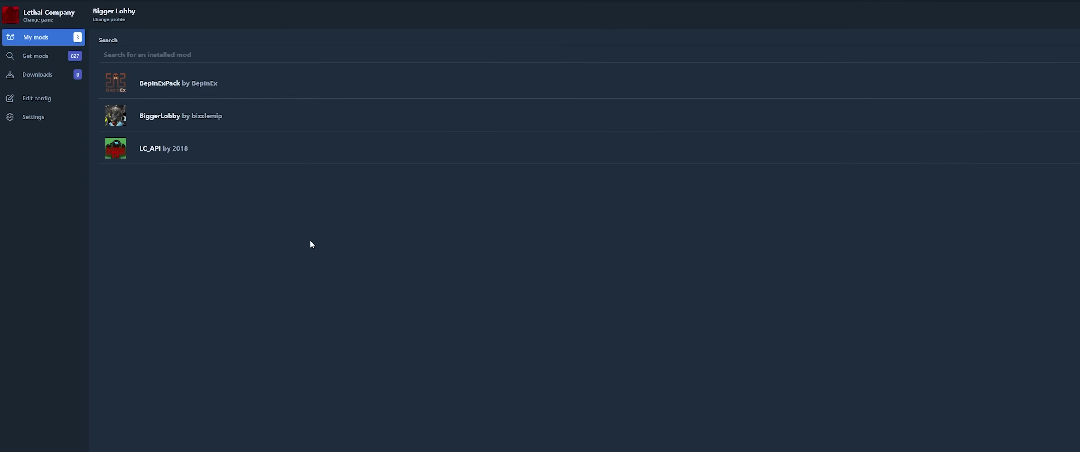
Export the Bigger Lobby profile as a share code from Settings > Profile.
click(47, 120)
click(134, 140)
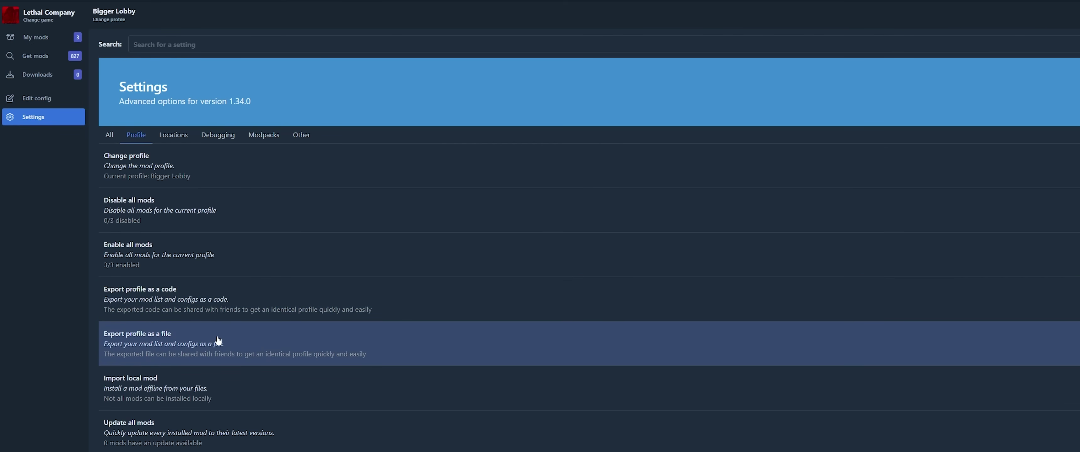
click(217, 303)
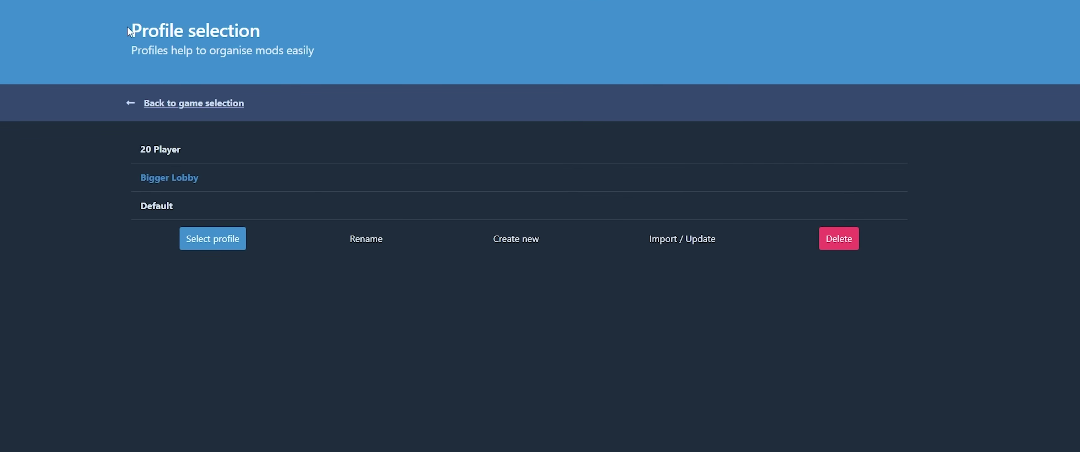
Import the pasted share code as a new profile called 'Bigger Lobby Mod With My Friend'.
click(701, 249)
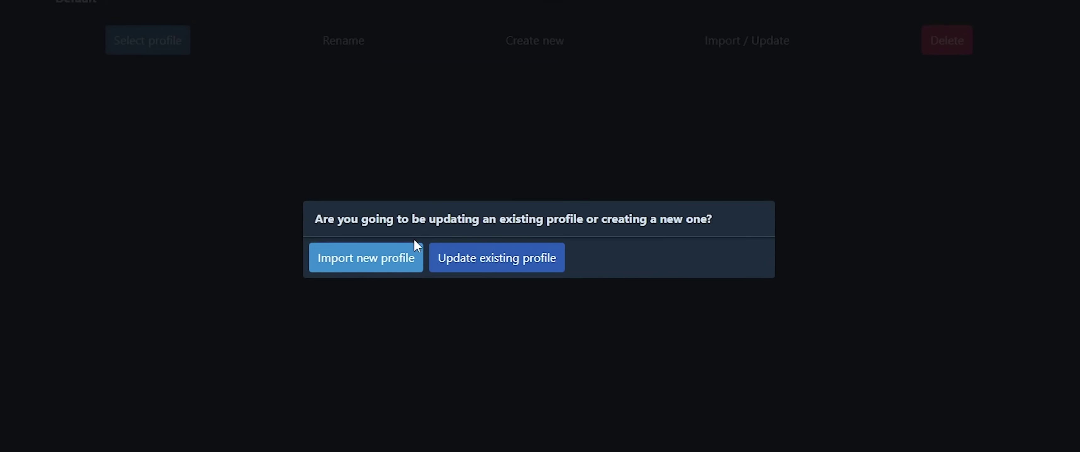
click(385, 222)
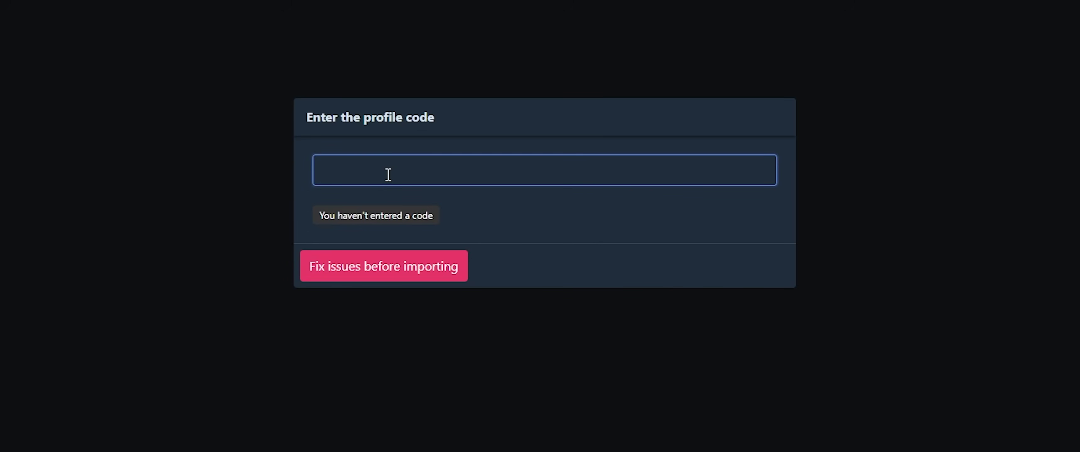
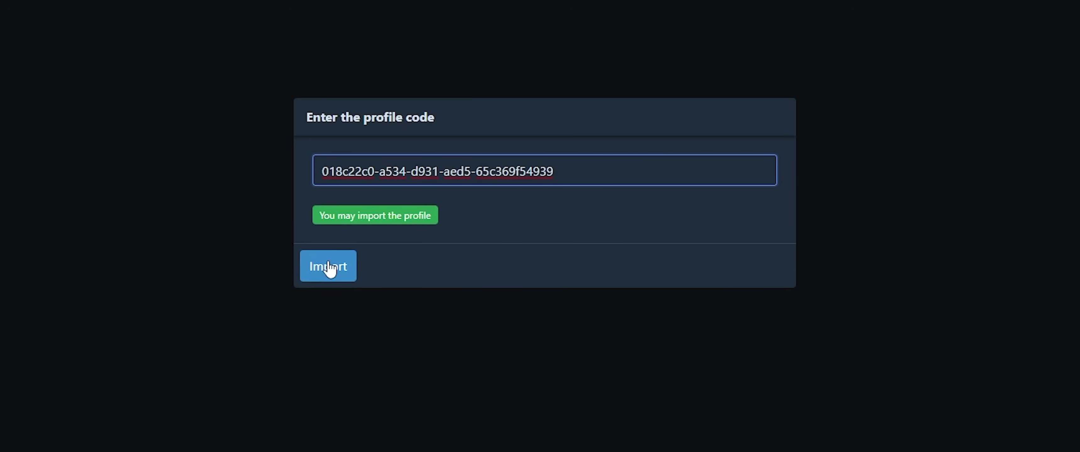
click(330, 267)
text(Mod With My Friend)
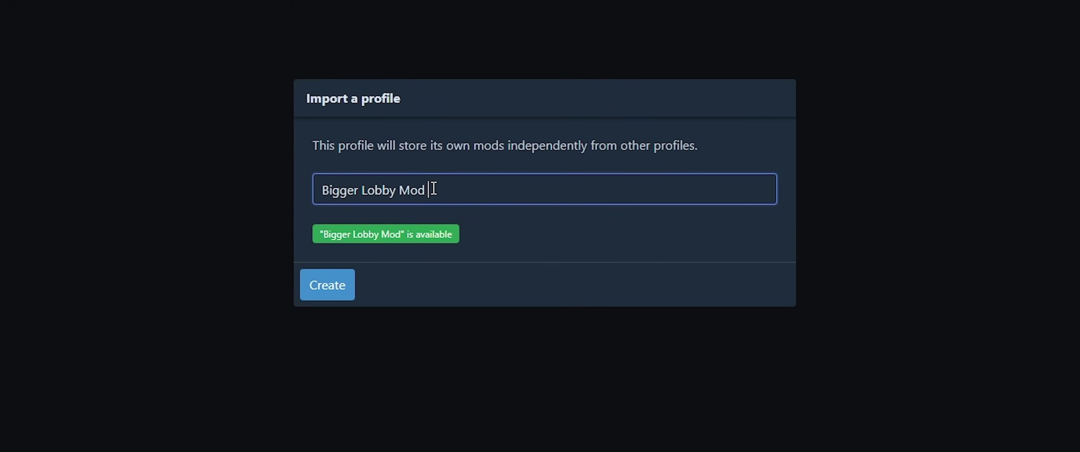
click(349, 290)
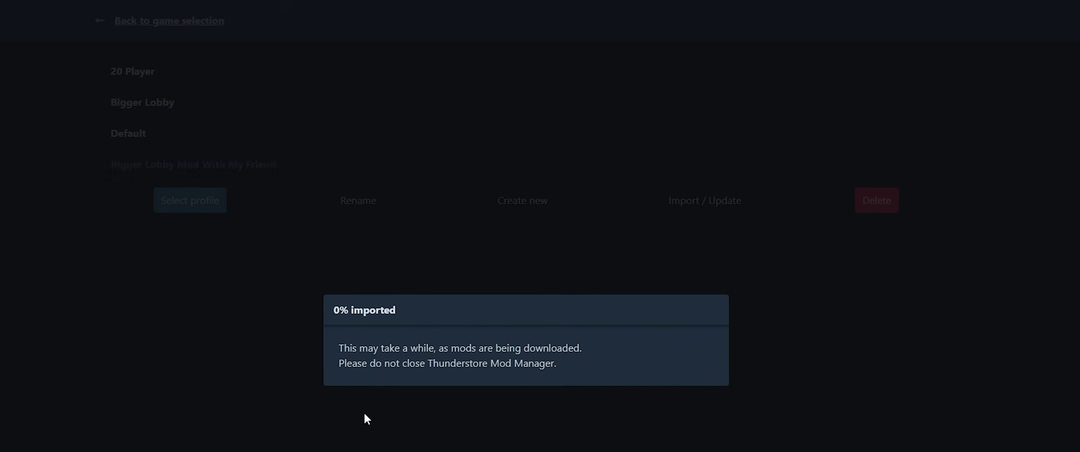